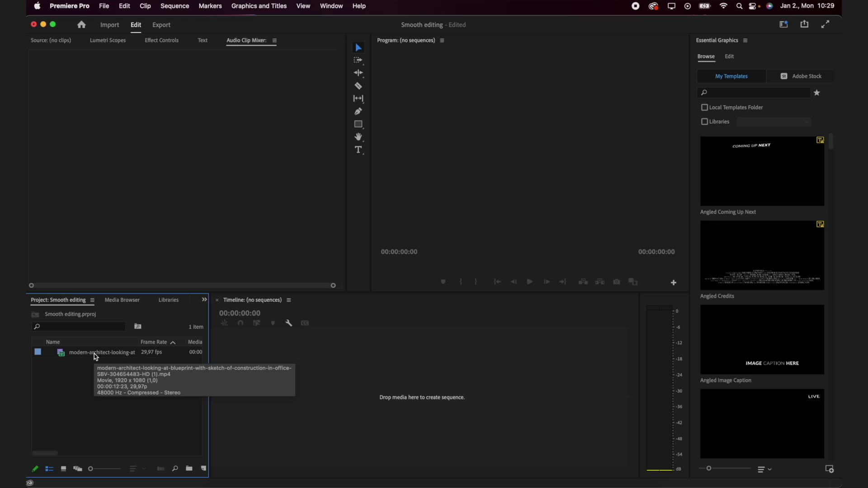
Delete the unused media cache files from the Media Cache preferences
click(75, 2)
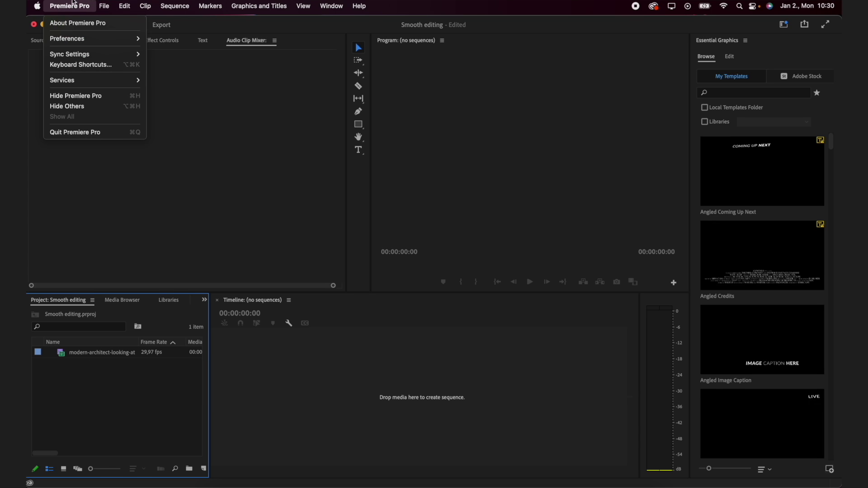
mouse_move(70, 40)
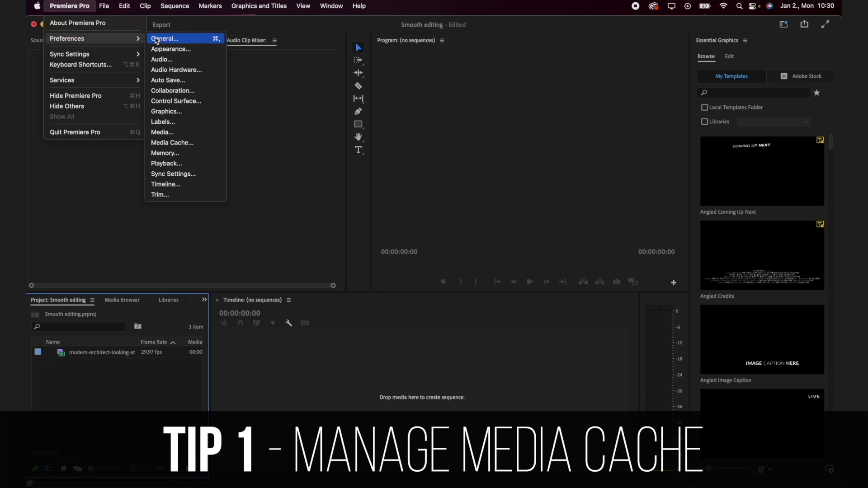
click(201, 143)
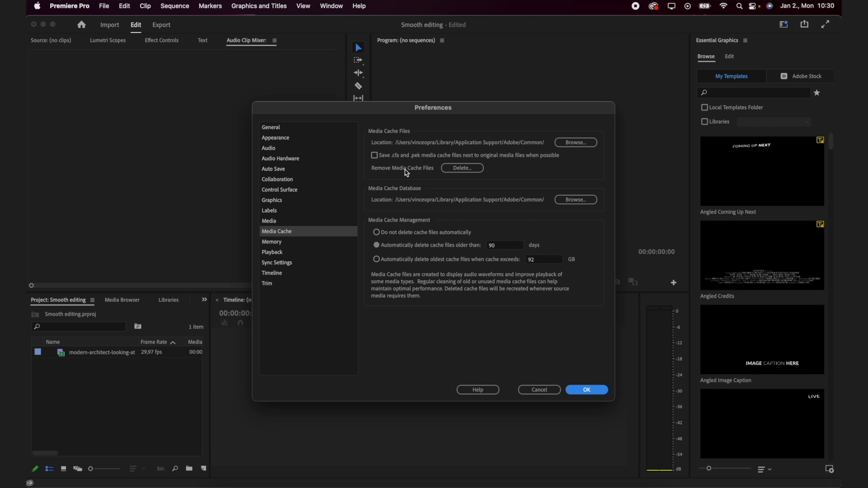
click(462, 168)
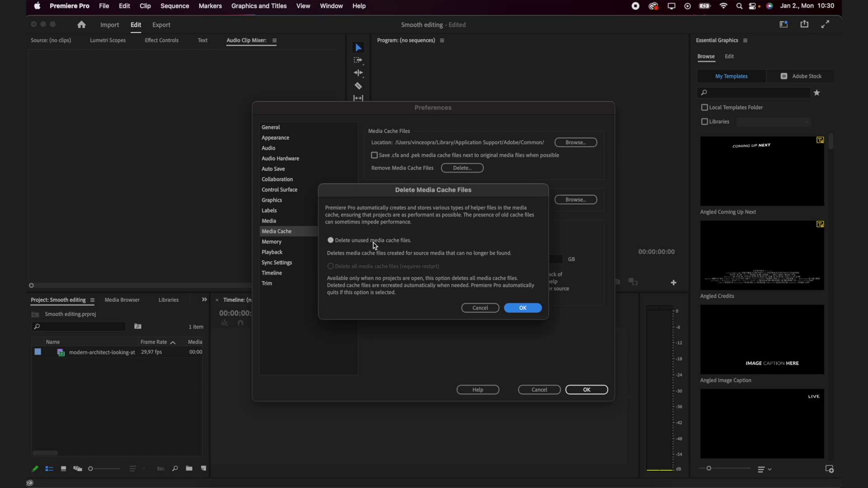
click(532, 310)
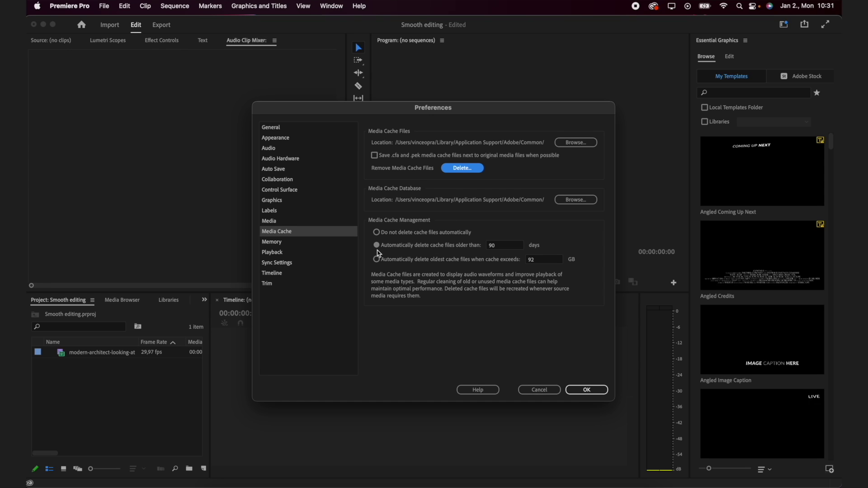
click(513, 248)
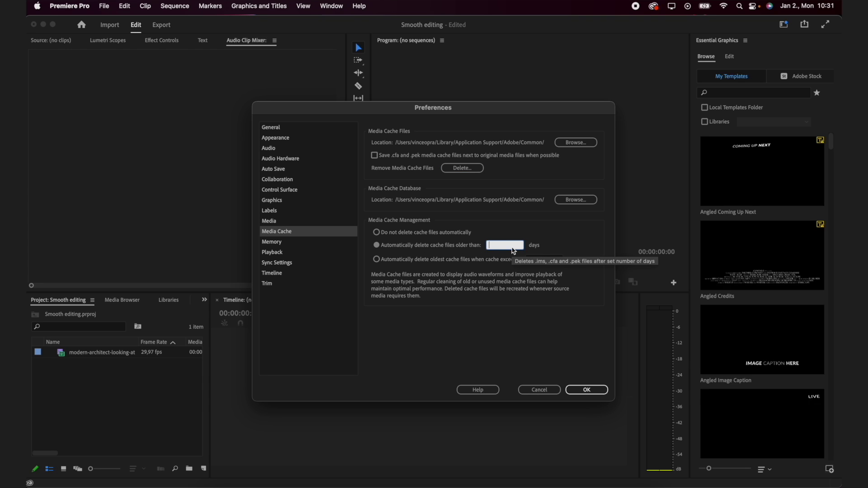
click(604, 295)
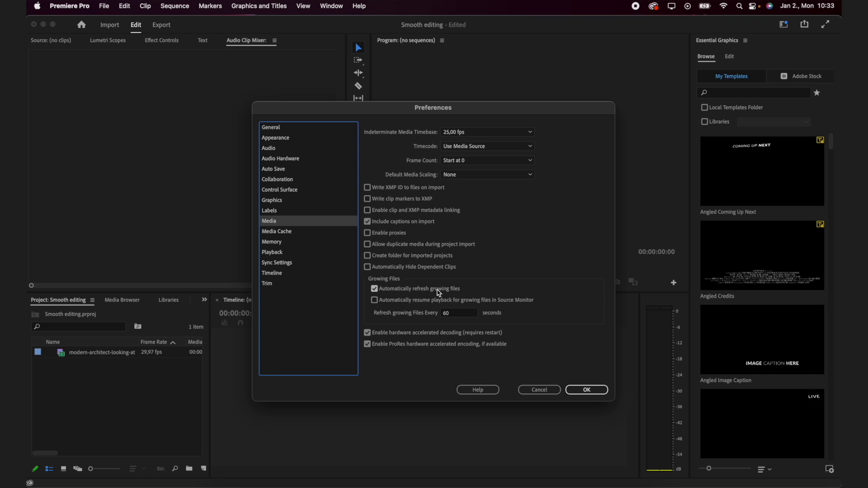
Turn off automatic refreshing of growing files in the Media preferences and keep rendering optimized for Performance
click(438, 292)
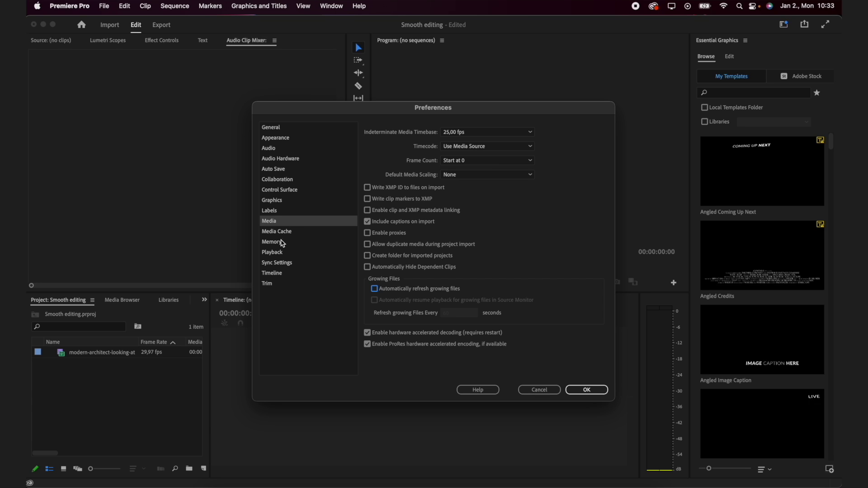
click(286, 244)
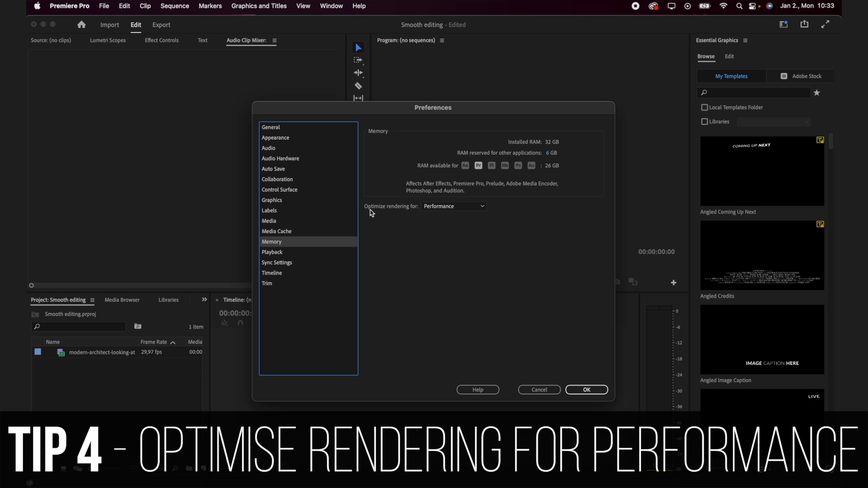
click(439, 208)
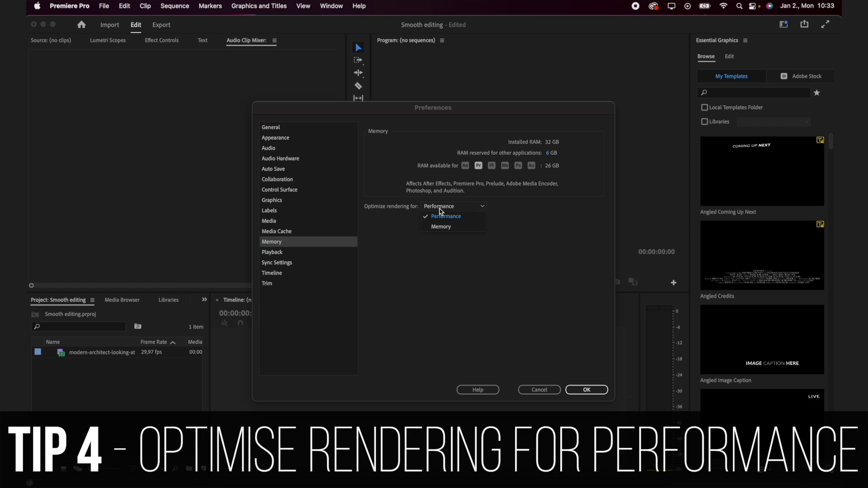
click(493, 214)
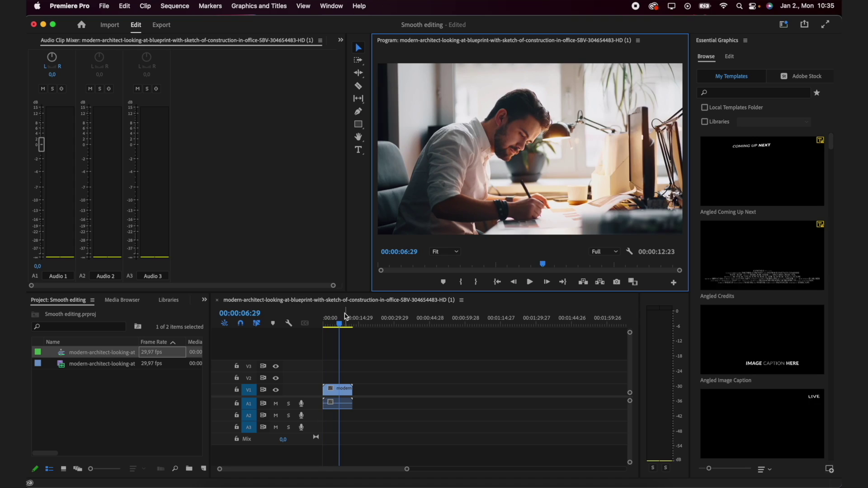
Move the playhead to 00:00:07:23 and close the Essential Graphics panel
scroll(331, 322, up, 5)
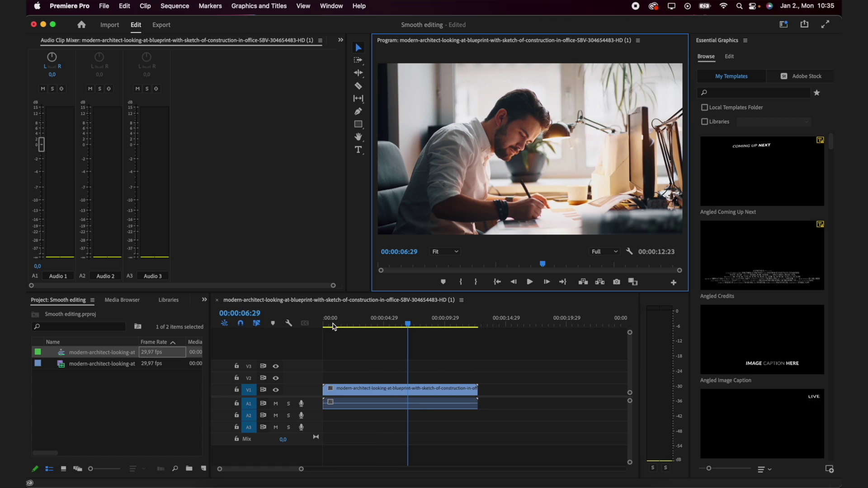
drag(331, 324, 418, 333)
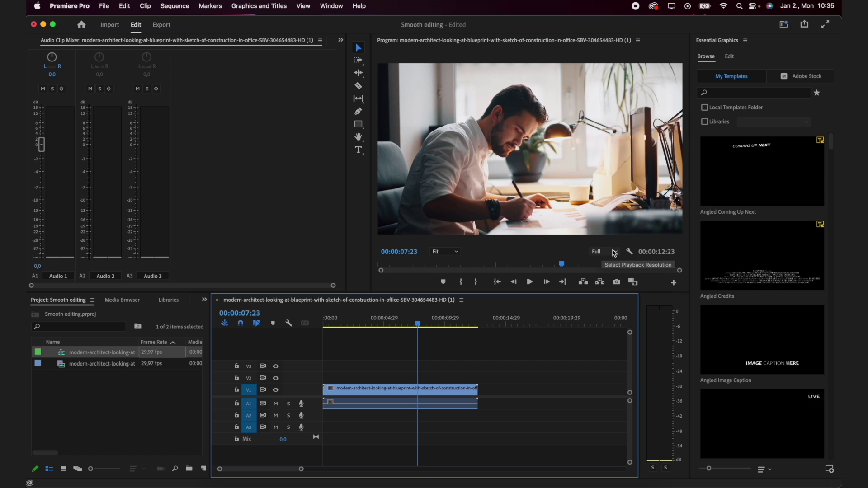
click(745, 40)
click(708, 53)
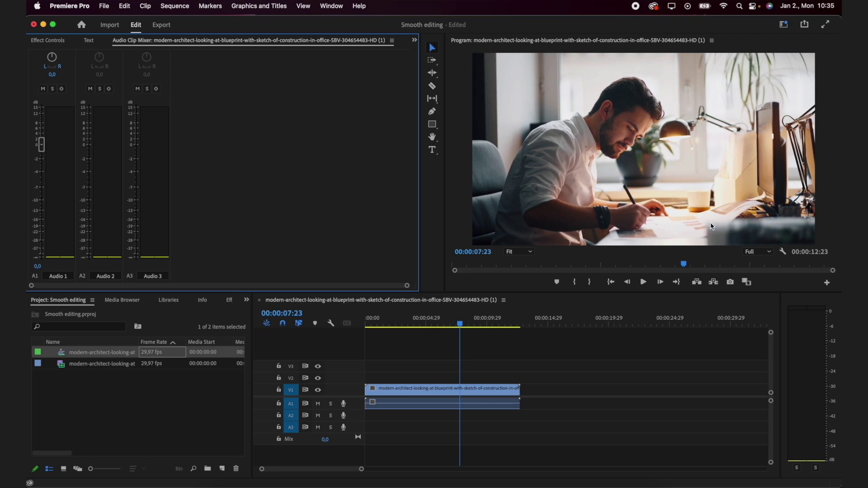
Lower the Program monitor's playback resolution to 1/2 and preview the sequence from its start
click(767, 252)
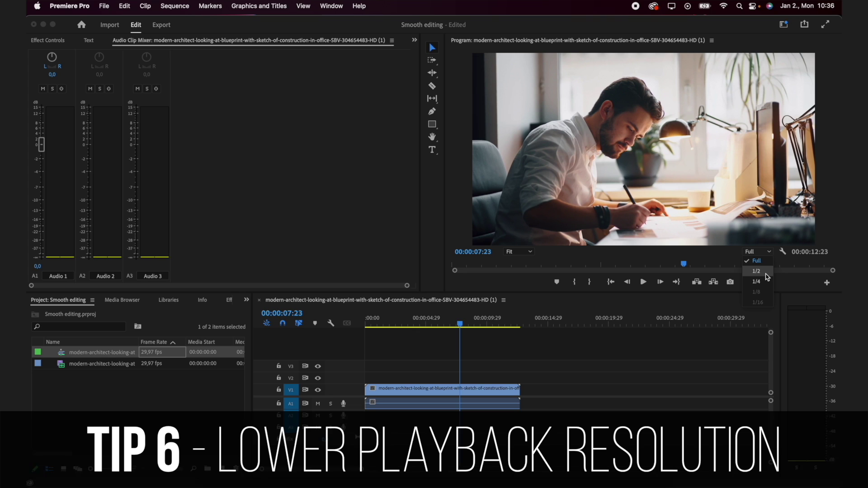
click(766, 274)
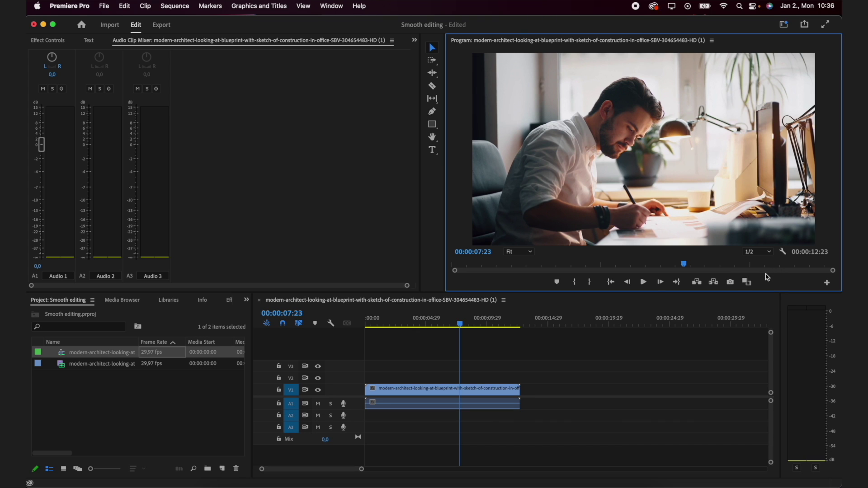
click(397, 334)
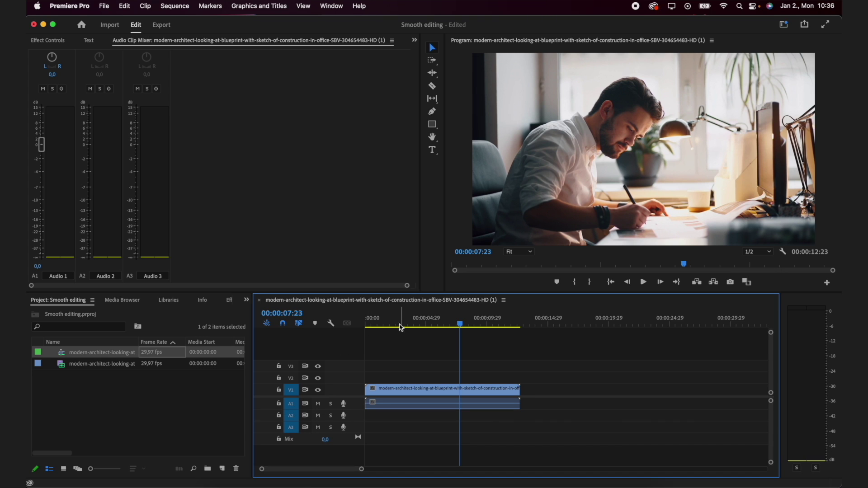
click(365, 323)
key(space)
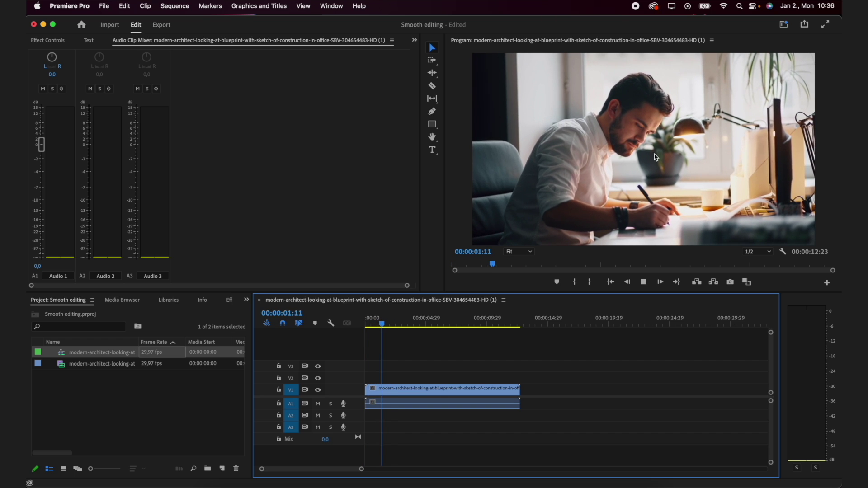
key(space)
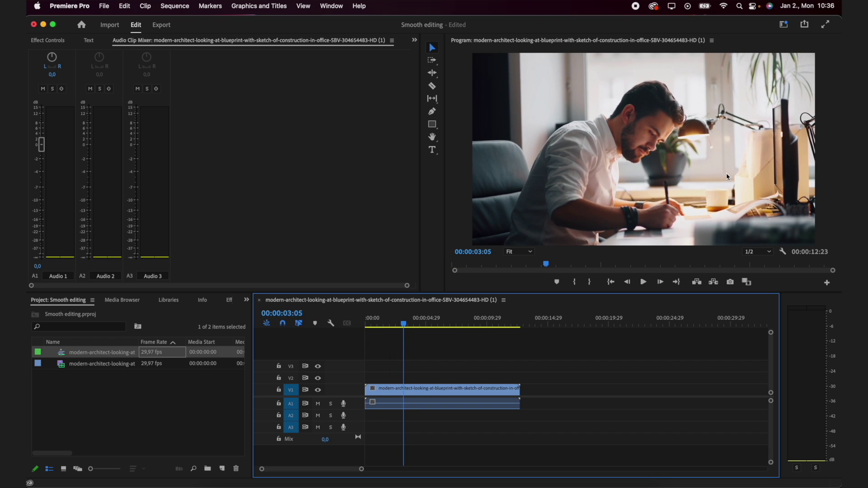
Lower the playback resolution to 1/4 during playback, then stop and place the playhead at 00:00:03:21
click(769, 240)
key(space)
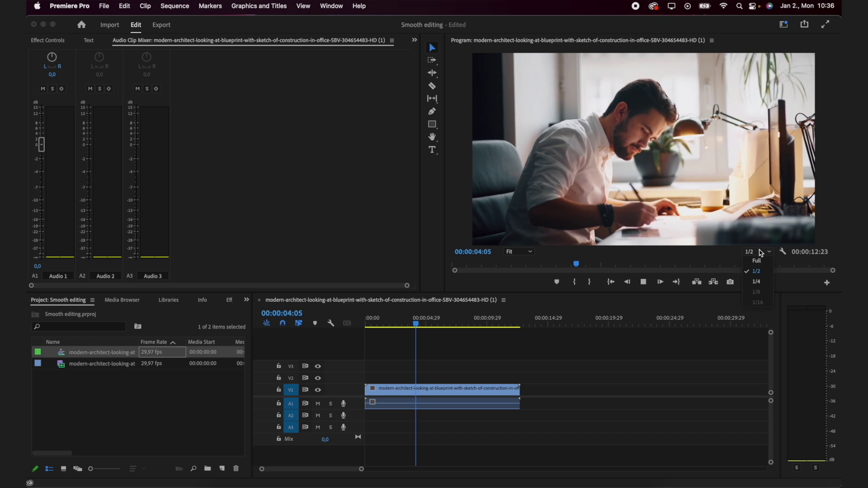
click(755, 252)
click(759, 271)
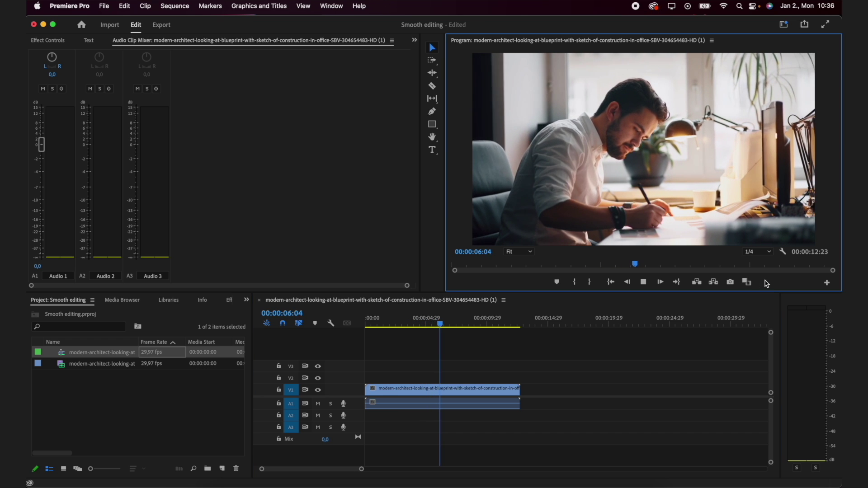
click(407, 371)
key(space)
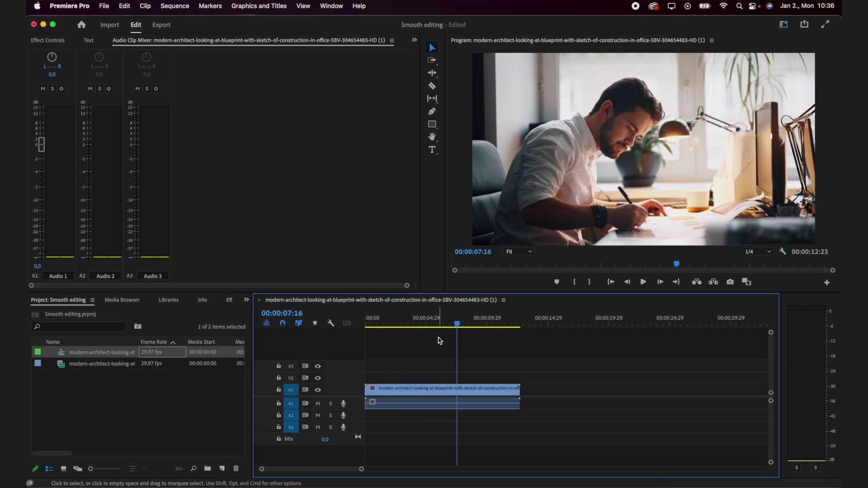
mouse_move(416, 327)
mouse_down()
mouse_move(386, 323)
mouse_move(443, 325)
mouse_move(400, 326)
mouse_move(411, 326)
mouse_up()
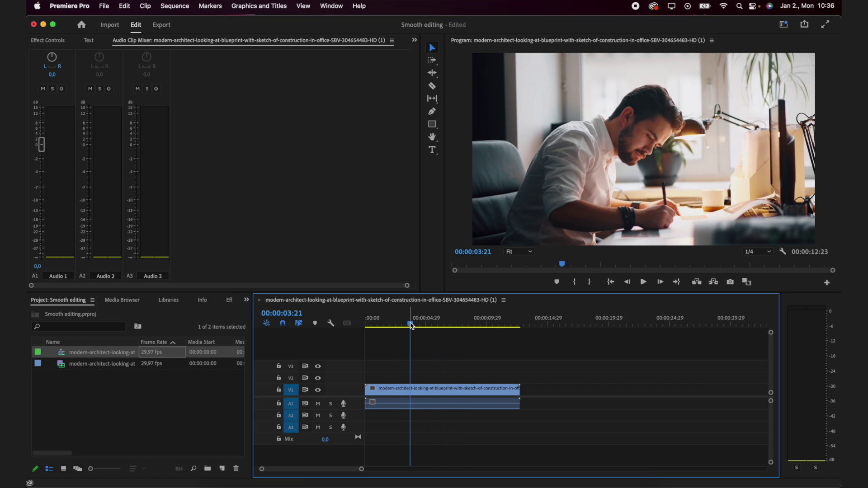
Show the V1 clip's settings in Effect Controls and apply the cinematic Lumetri preset Cinespace 100 to it
click(61, 40)
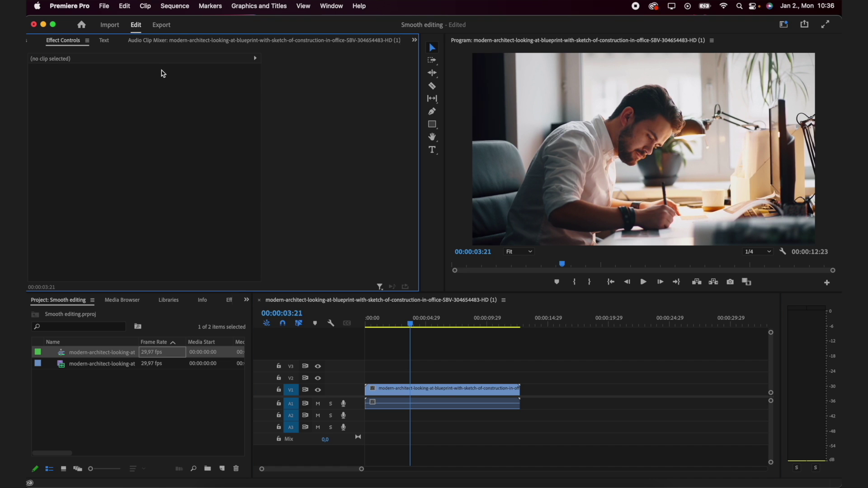
click(419, 391)
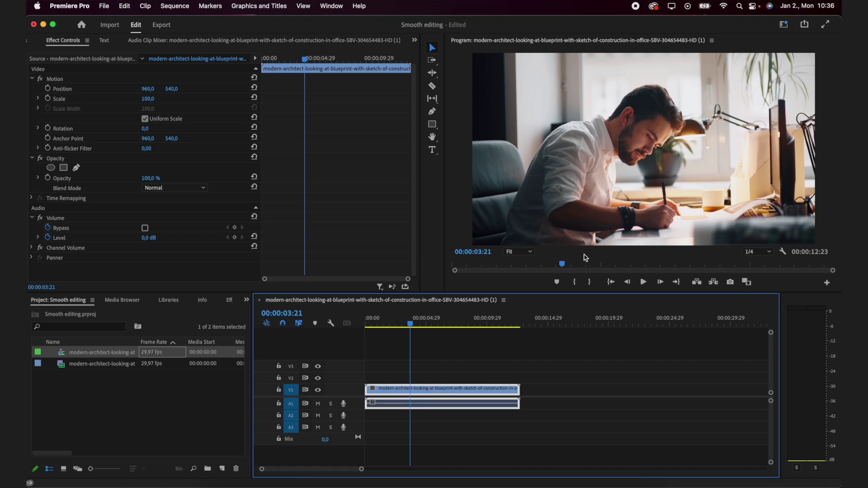
click(761, 258)
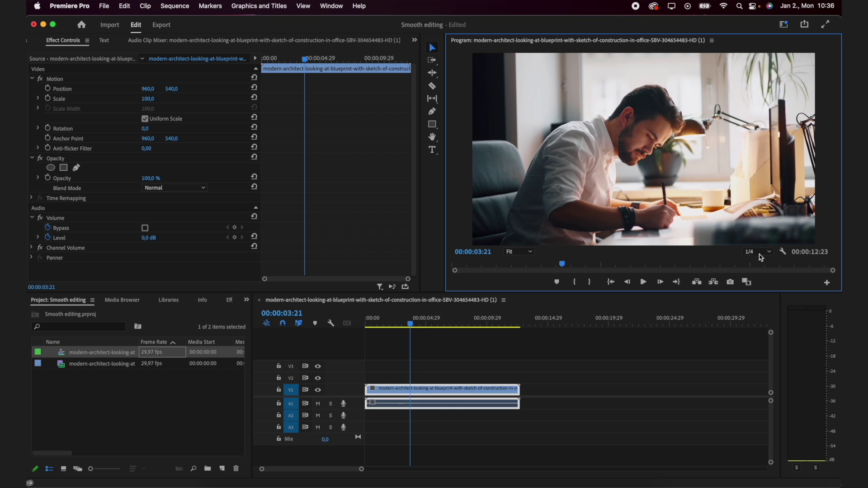
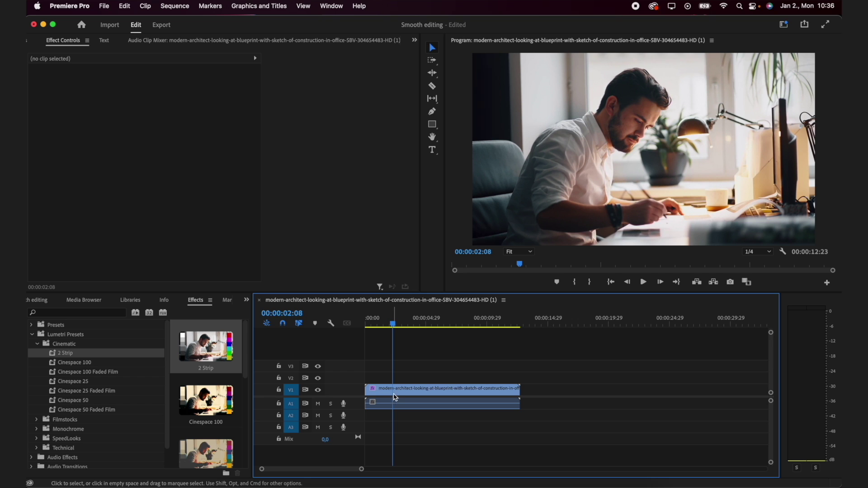
drag(206, 402, 422, 394)
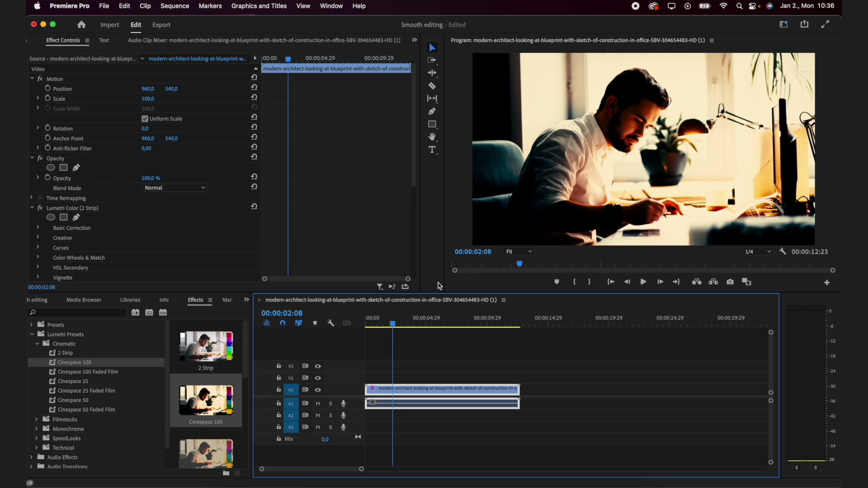
Return the playhead to the start of the sequence and set the playback resolution to Full
drag(392, 323, 366, 324)
key(super+space)
click(418, 330)
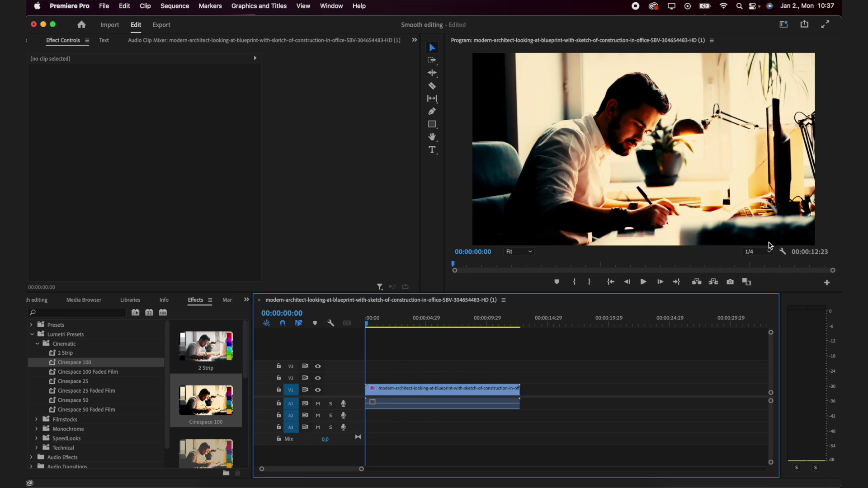
click(764, 252)
click(747, 266)
click(391, 361)
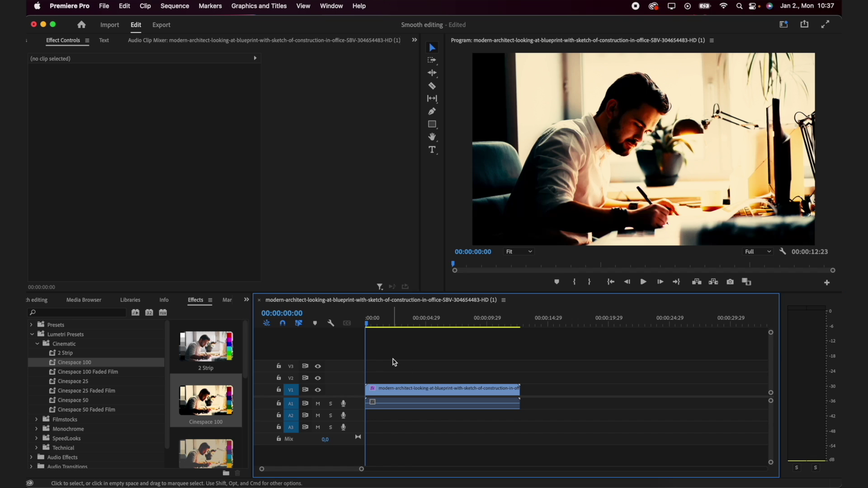
Add the Global FX Mute control to the Program monitor's transport controls
click(826, 284)
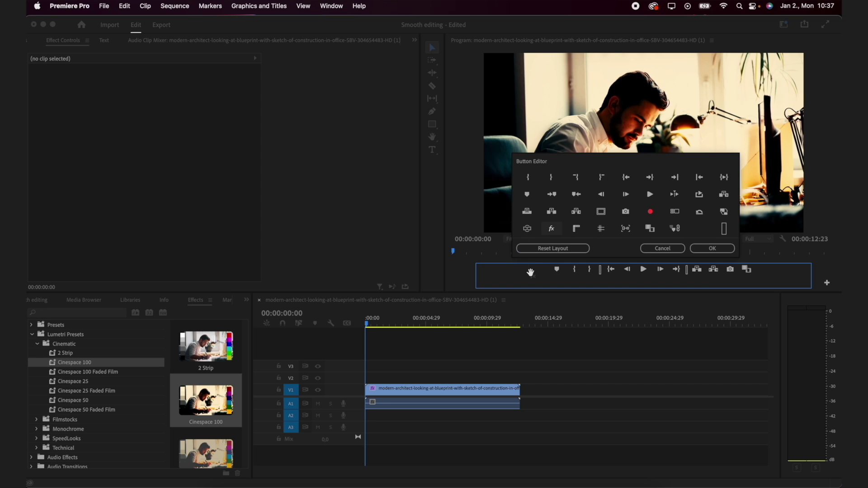
drag(530, 271, 534, 272)
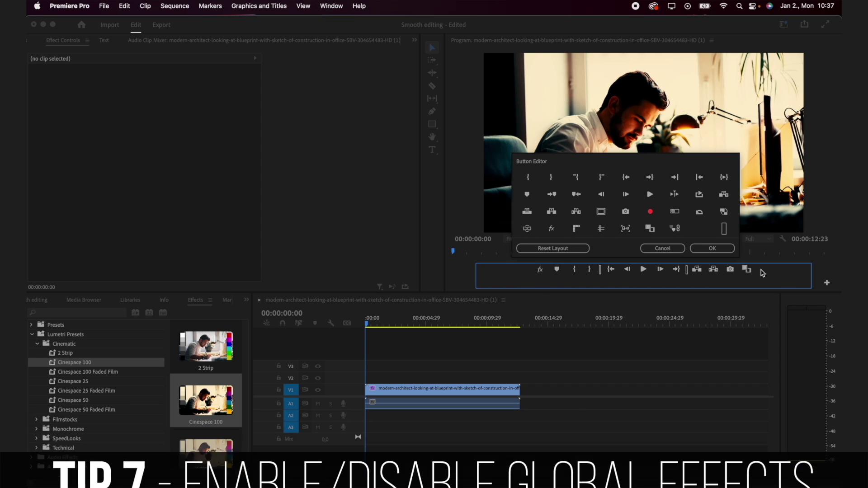
click(711, 248)
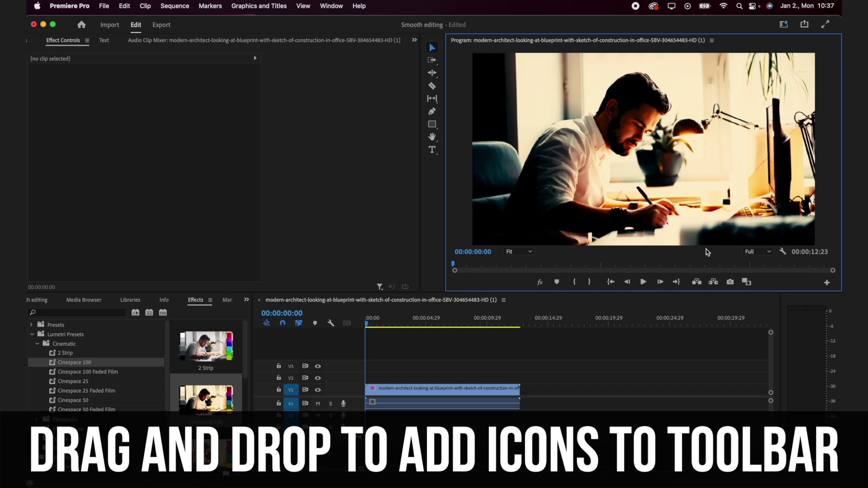
Mute all effects with Global FX Mute, preview the sequence without them, and unmute the effects again
click(540, 283)
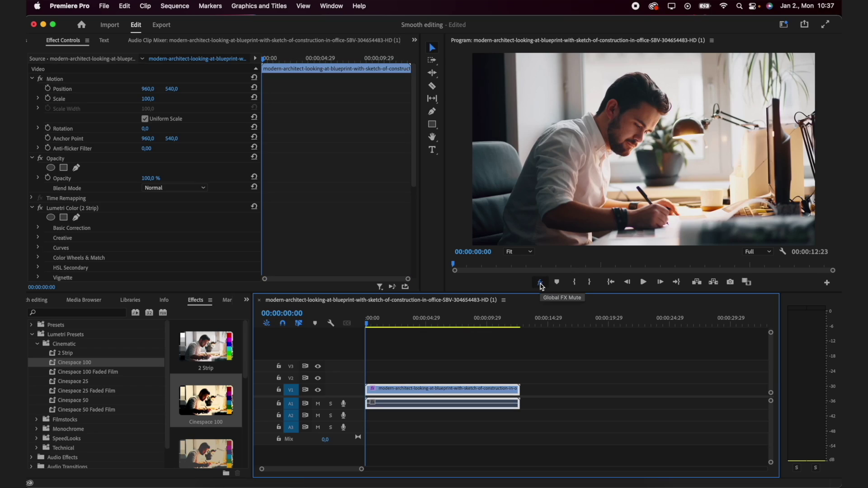
key(space)
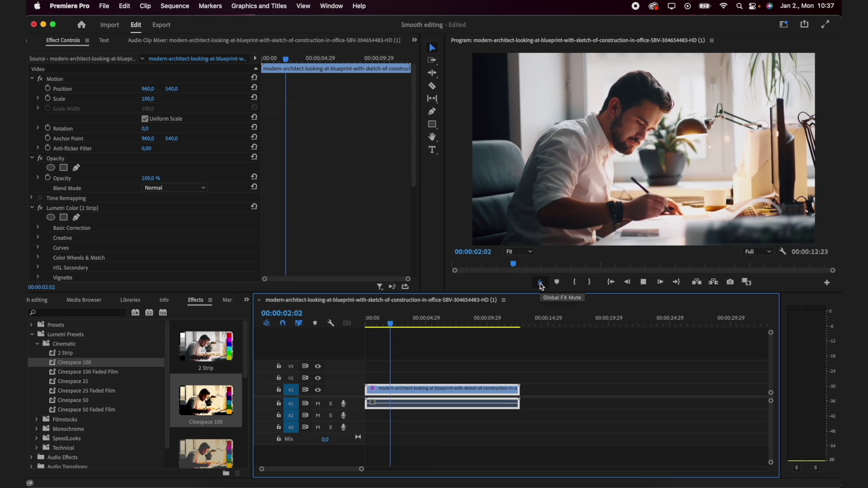
key(space)
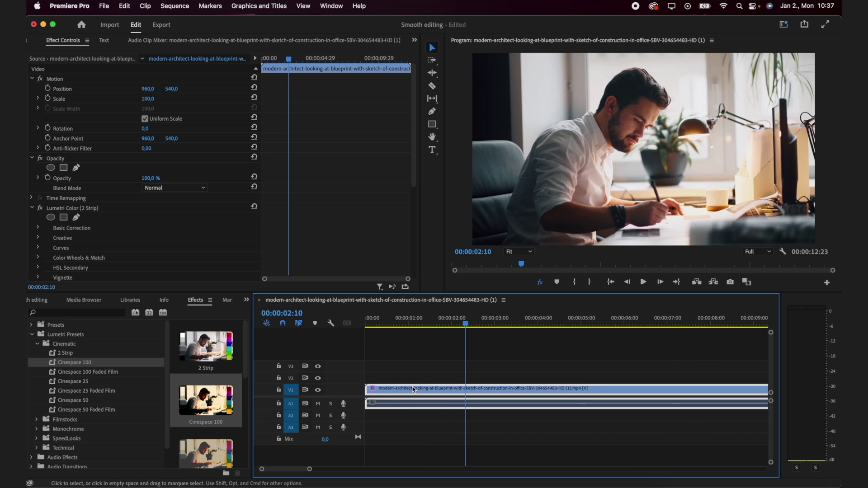
key(minus)
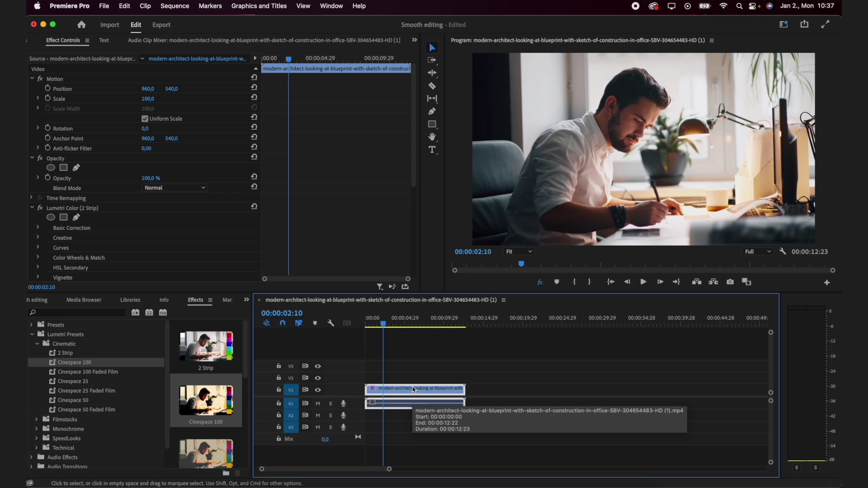
click(540, 284)
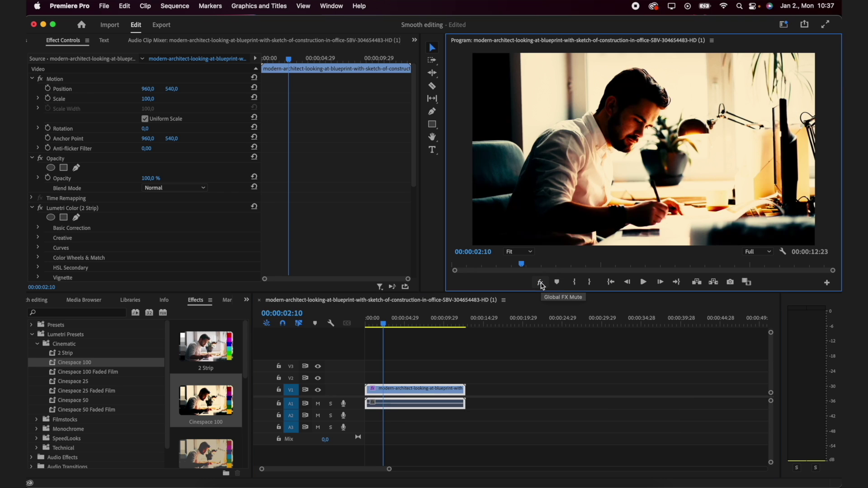